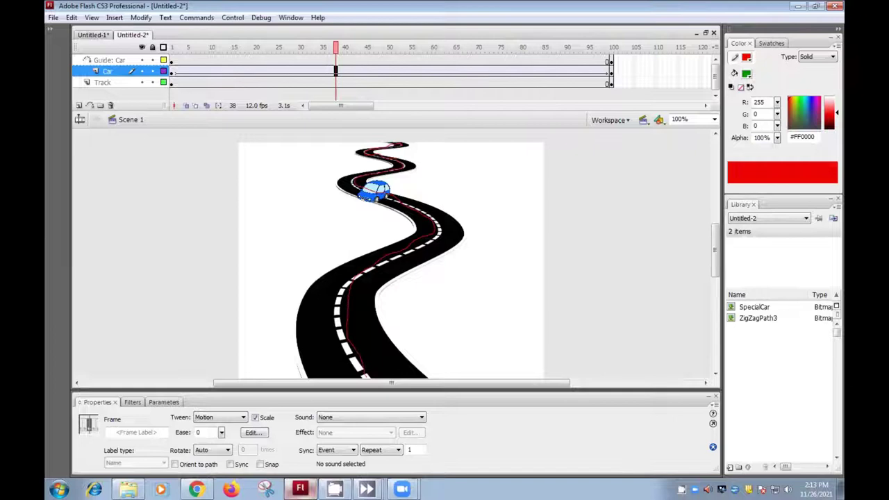
Preview the finished blue car animation in a Test Movie window with Ctrl+Enter.
{"action": "key", "text": "ctrl+Return"}
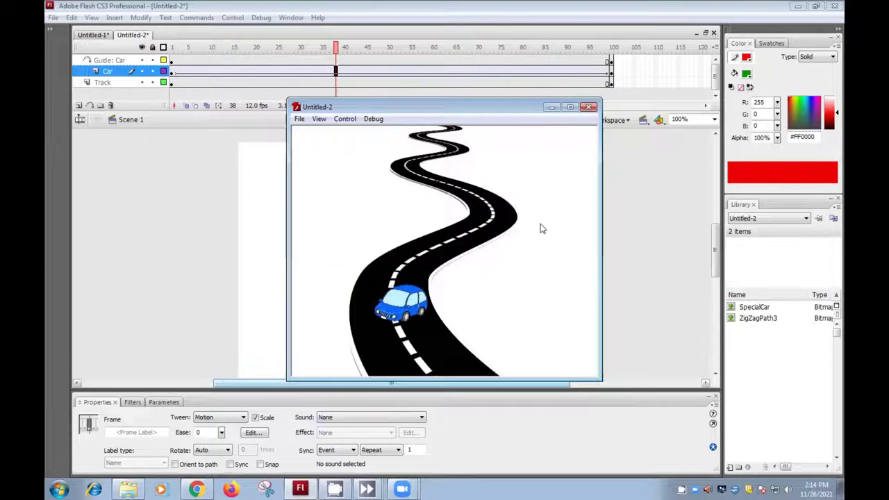
Close the preview window and create a new blank Flash document.
{"action": "left_click", "coordinate": [589, 107]}
{"action": "left_click", "coordinate": [53, 17]}
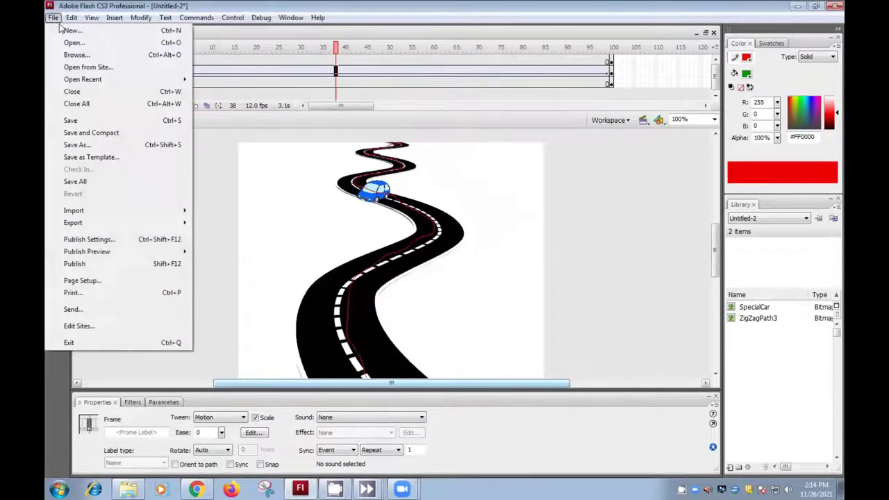
{"action": "left_click", "coordinate": [60, 29]}
{"action": "left_click", "coordinate": [556, 346]}
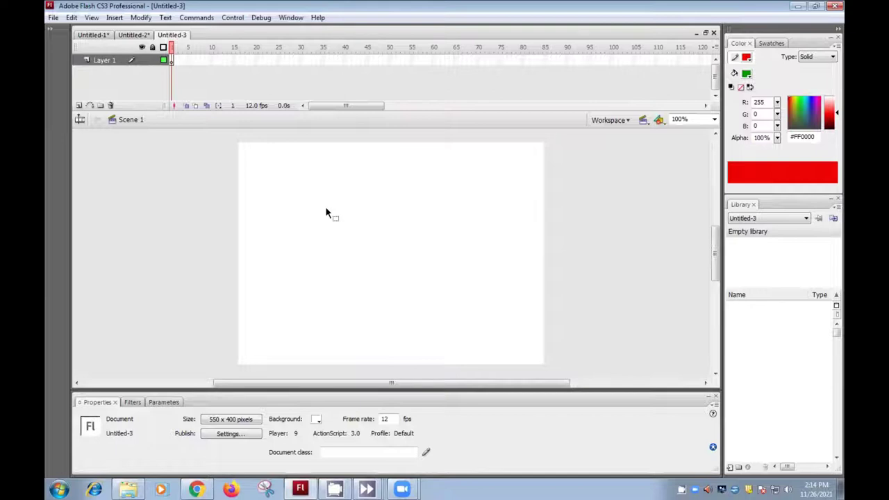
Set the new document's stage size to 550 x 512 pixels.
{"action": "left_click", "coordinate": [239, 419]}
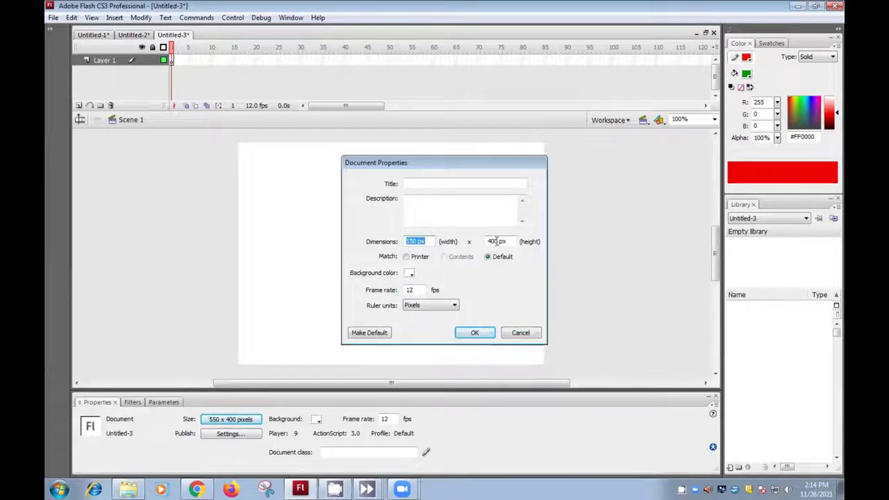
{"action": "left_click", "coordinate": [496, 241]}
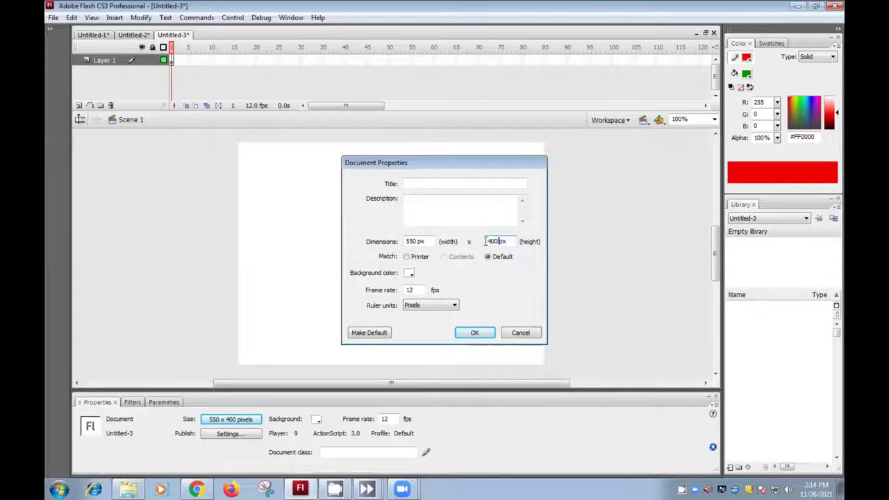
{"action": "double_click", "coordinate": [486, 241]}
{"action": "type", "text": "512"}
{"action": "key", "text": "Return"}
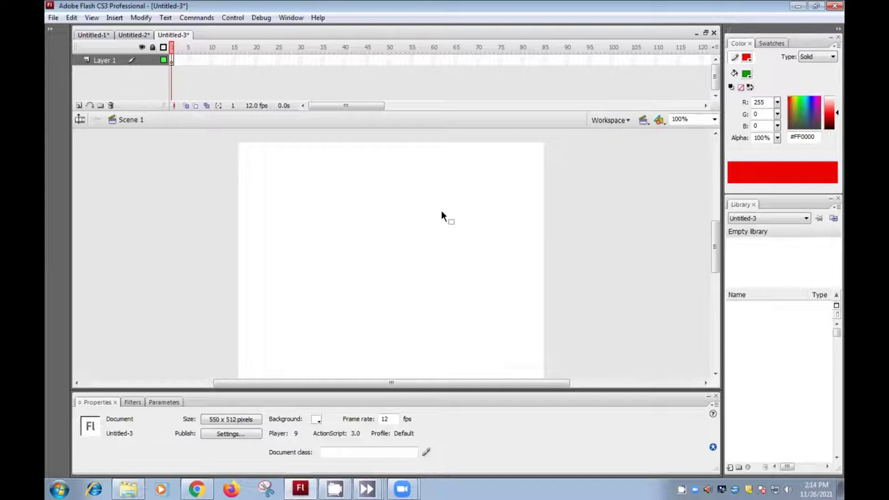
Rename Layer 1 to 'Track'.
{"action": "double_click", "coordinate": [105, 61]}
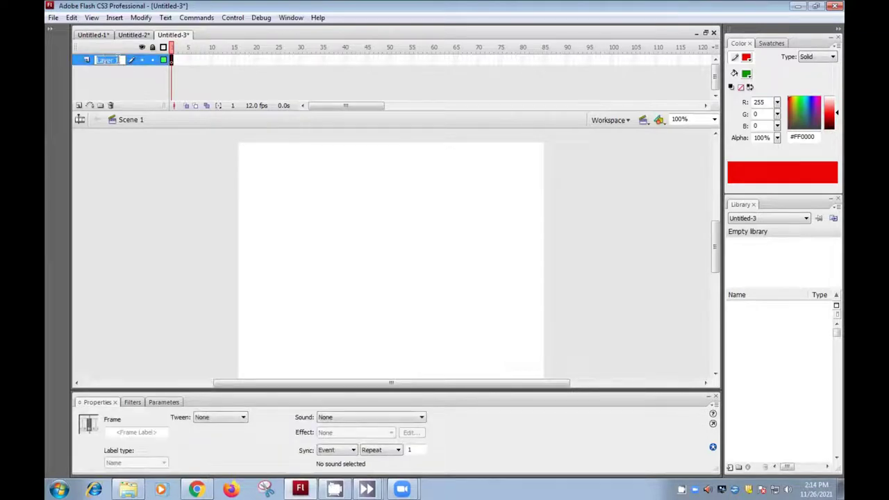
{"action": "type", "text": "Track"}
{"action": "key", "text": "Return"}
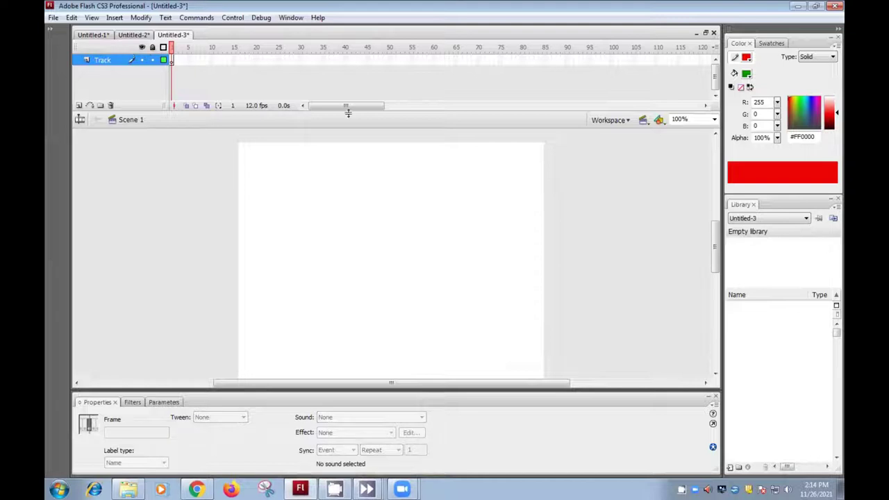
{"action": "mouse_move", "coordinate": [716, 249]}
{"action": "left_mouse_down"}
{"action": "mouse_move", "coordinate": [716, 272]}
{"action": "mouse_move", "coordinate": [719, 243]}
{"action": "mouse_move", "coordinate": [719, 256]}
{"action": "left_mouse_up"}
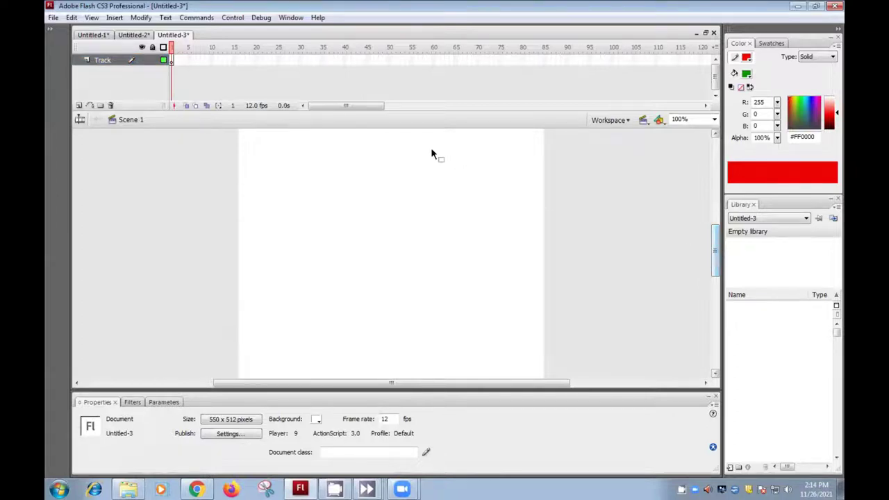
Import the ZigZagPath3 road image onto the stage.
{"action": "left_click", "coordinate": [53, 18]}
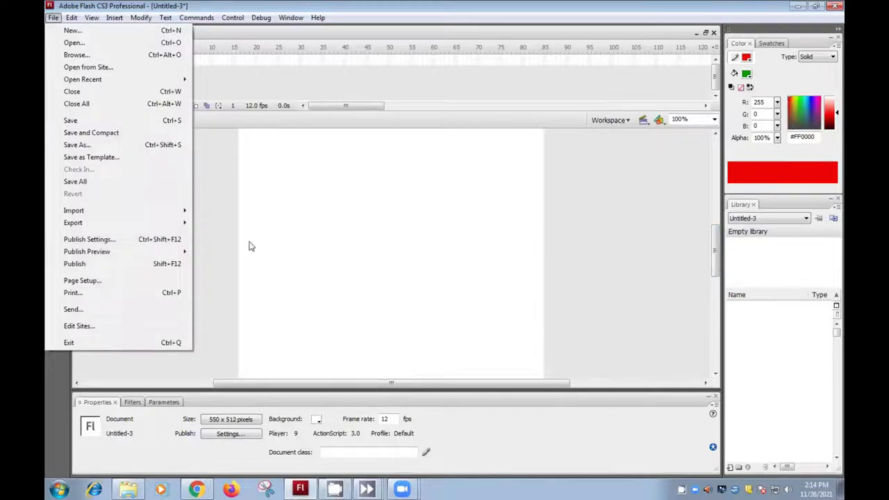
{"action": "mouse_move", "coordinate": [141, 215]}
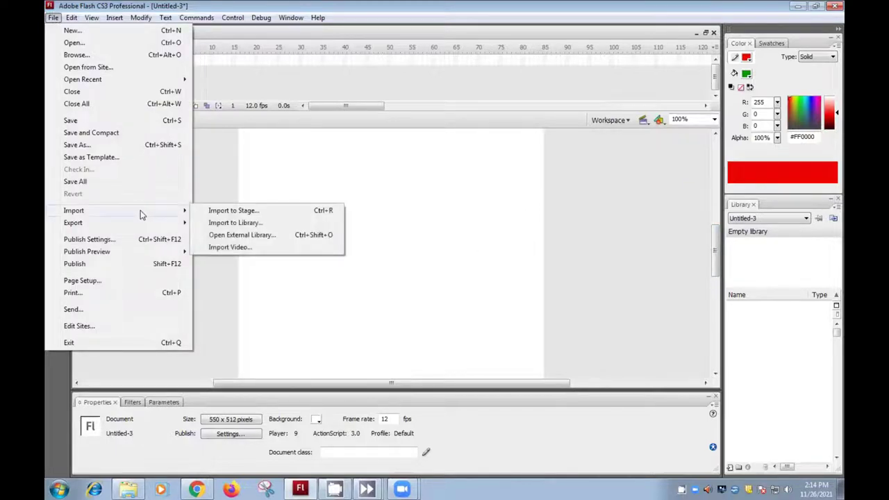
{"action": "left_click", "coordinate": [238, 210]}
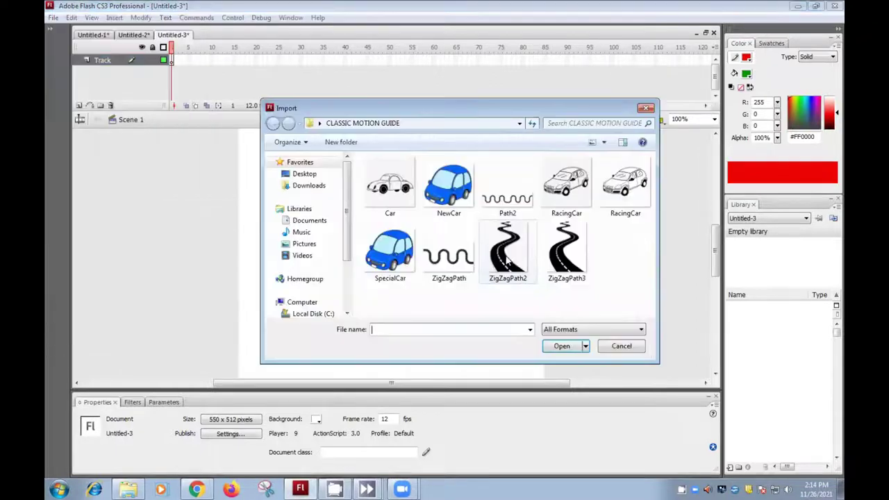
{"action": "double_click", "coordinate": [564, 252]}
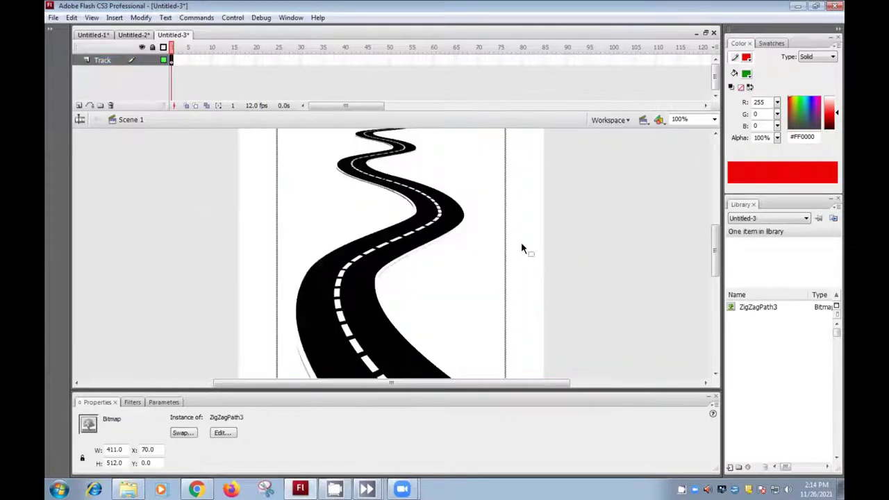
Insert a new layer above Track and name it 'Car'.
{"action": "left_click", "coordinate": [78, 105]}
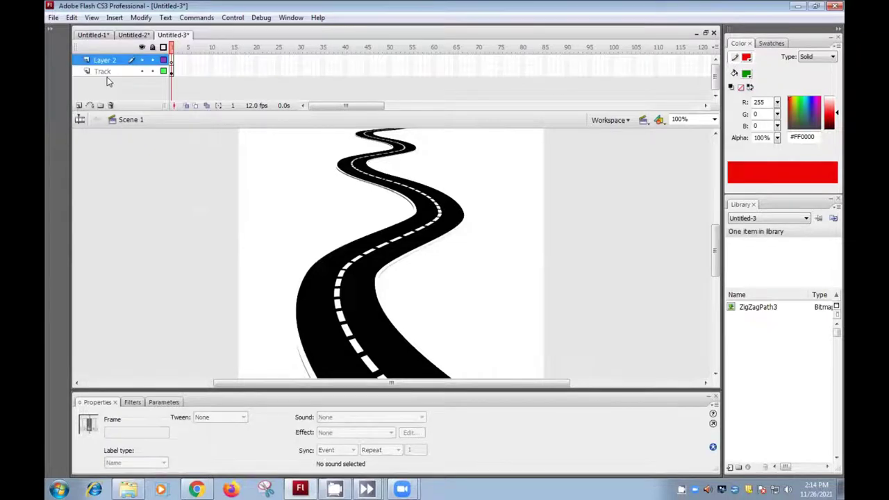
{"action": "double_click", "coordinate": [111, 60]}
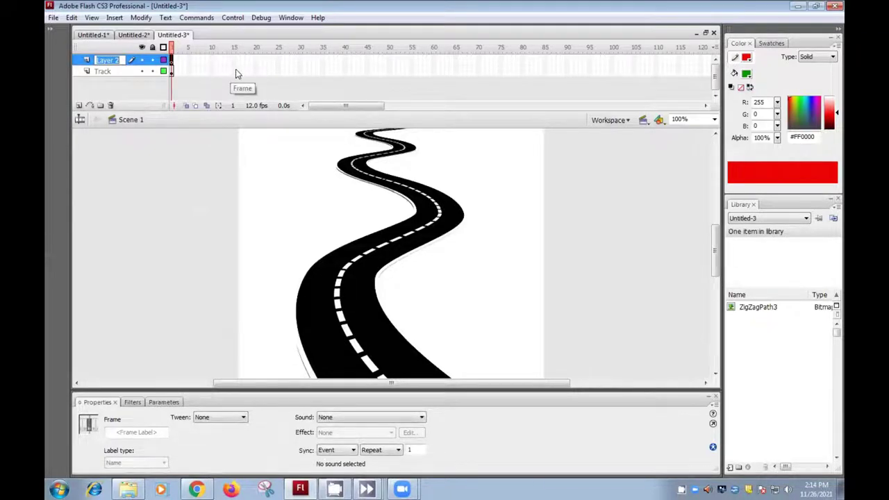
{"action": "type", "text": "Car"}
{"action": "key", "text": "Return"}
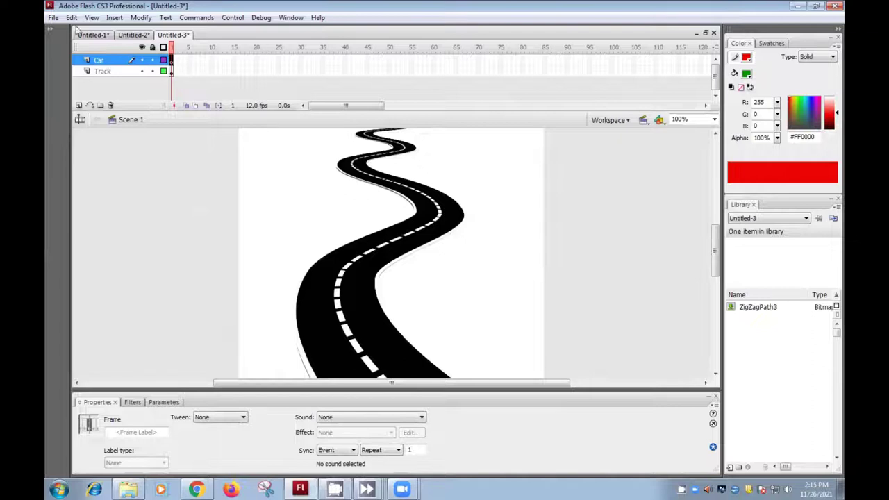
Import the SpecialCar blue car image onto the stage.
{"action": "left_click", "coordinate": [54, 18]}
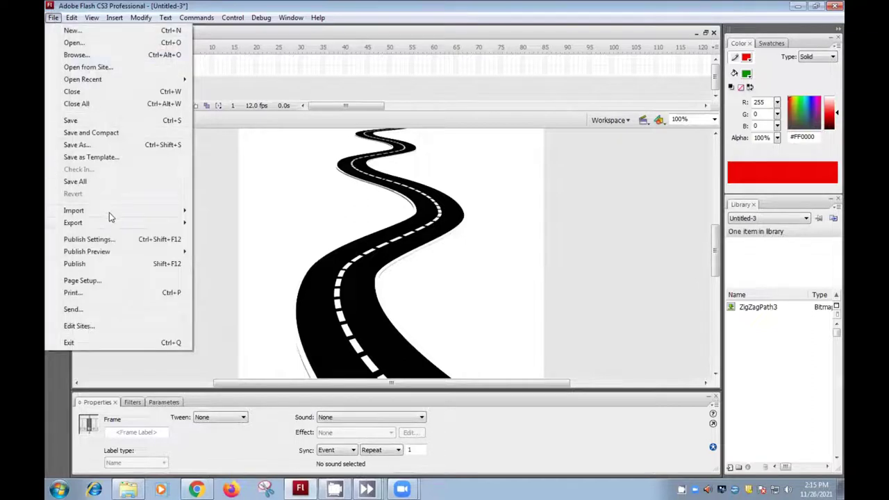
{"action": "mouse_move", "coordinate": [109, 213]}
{"action": "left_click", "coordinate": [245, 210]}
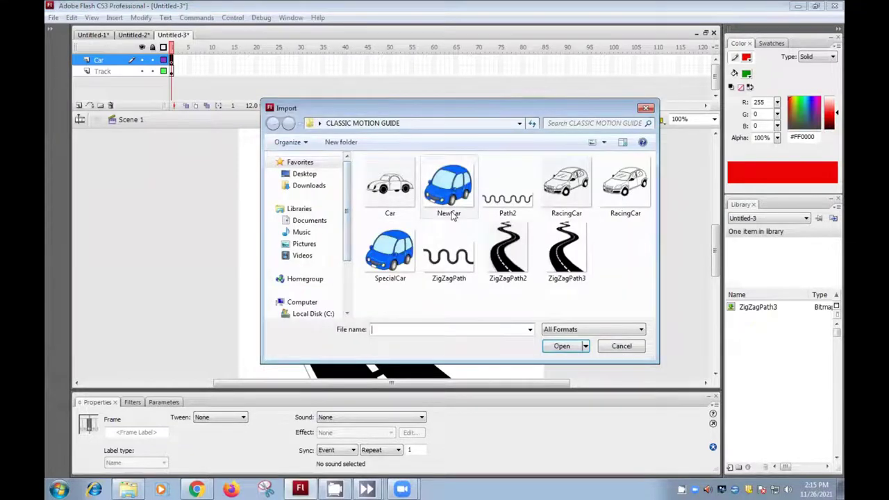
{"action": "double_click", "coordinate": [375, 267]}
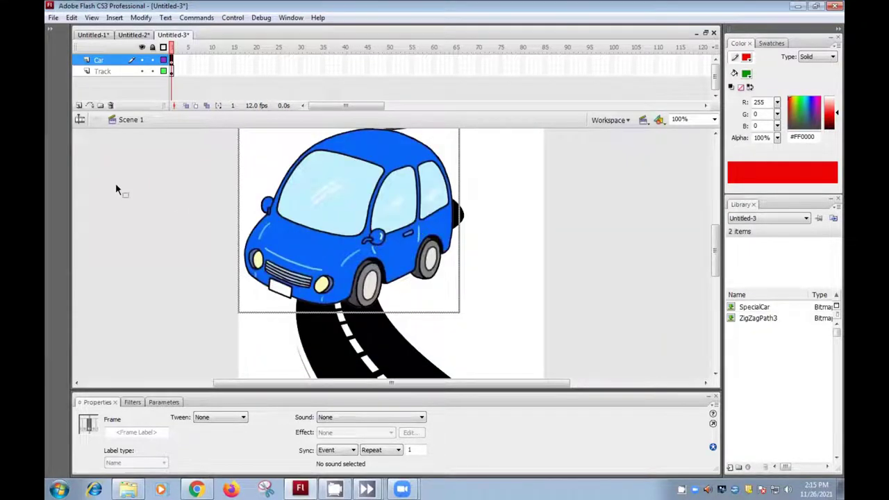
Turn on the Main toolbar from the Window > Toolbars menu.
{"action": "left_click", "coordinate": [290, 17]}
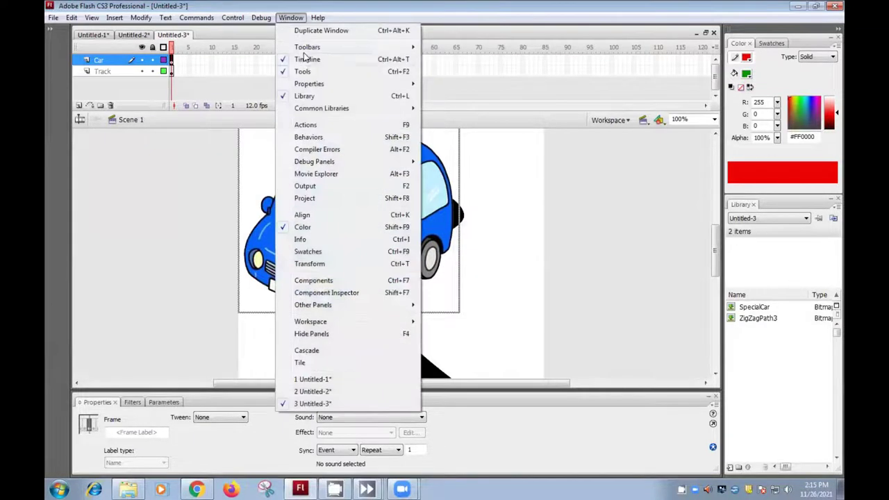
{"action": "mouse_move", "coordinate": [307, 47]}
{"action": "left_click", "coordinate": [470, 46]}
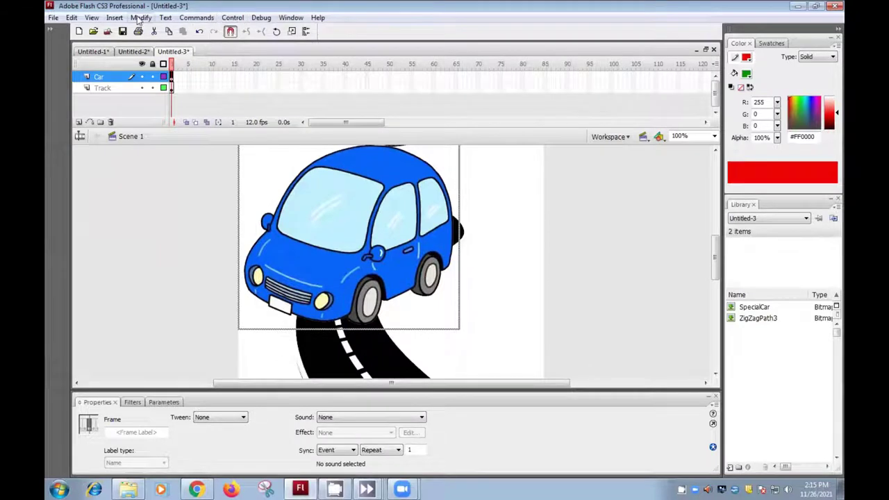
Toggle the Tools panel off and back on so it shows beside the stage.
{"action": "left_click", "coordinate": [289, 19]}
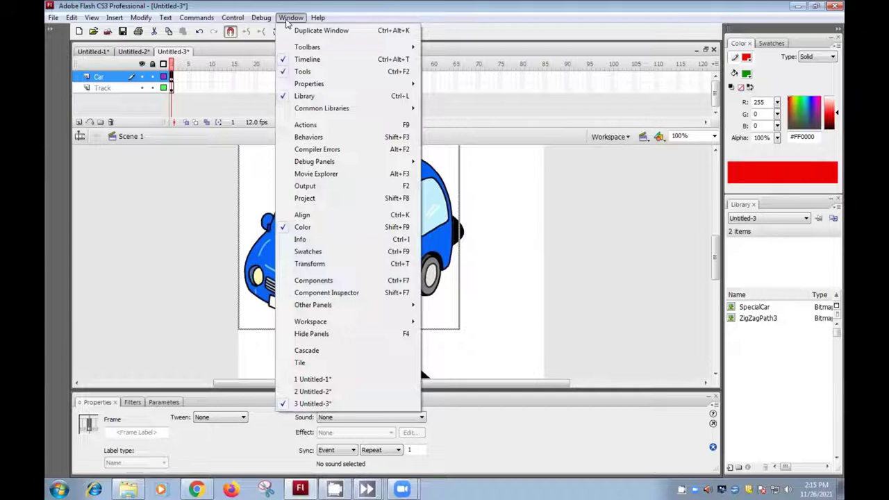
{"action": "left_click", "coordinate": [299, 71]}
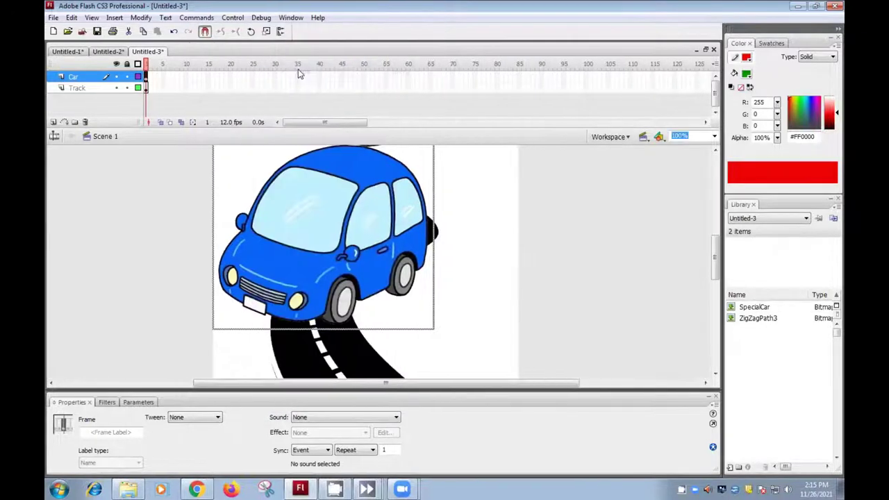
{"action": "left_click", "coordinate": [290, 18]}
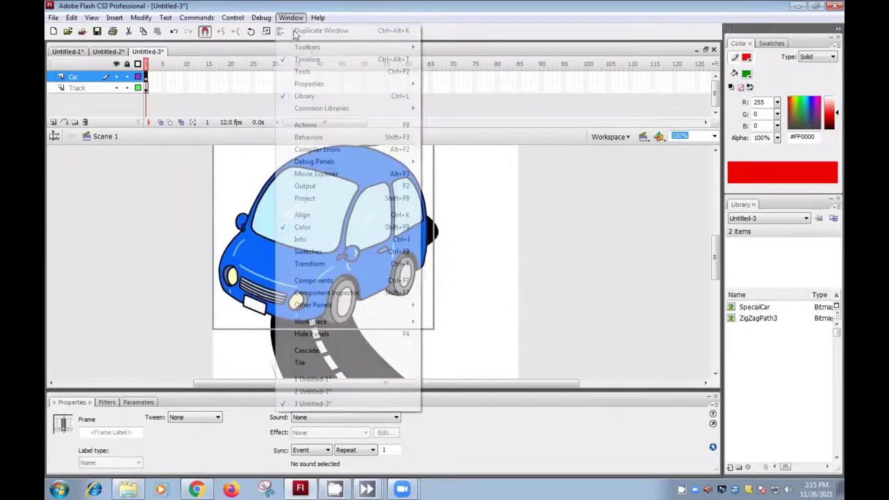
{"action": "left_click", "coordinate": [316, 75]}
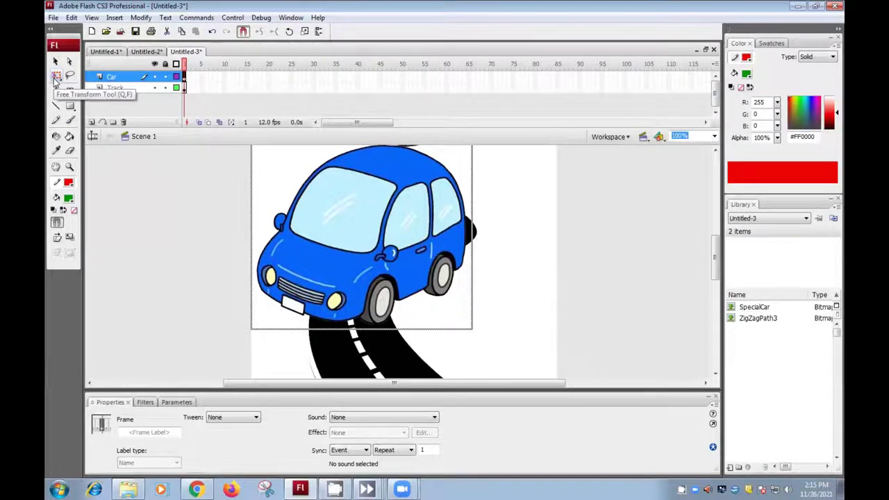
Free-transform the blue car down to 28.9 x 19 pixels near the road's top end.
{"action": "left_click", "coordinate": [56, 76]}
{"action": "left_click", "coordinate": [357, 183]}
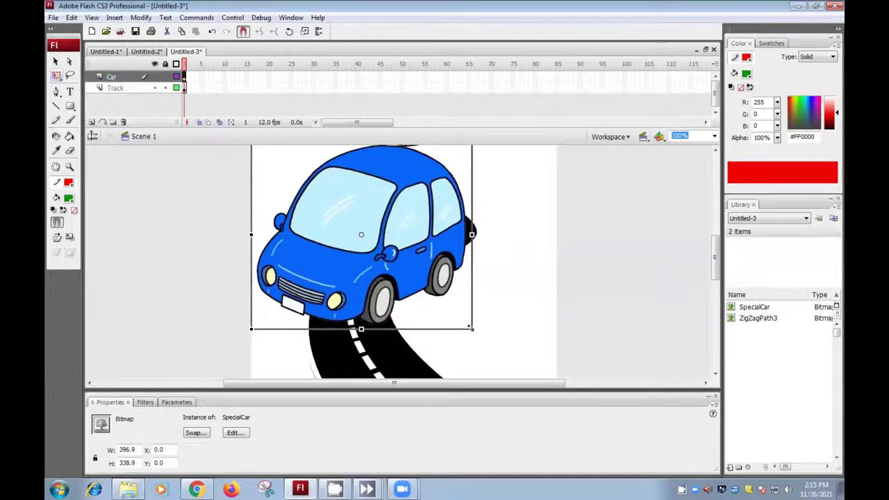
{"action": "left_click_drag", "start_coordinate": [471, 328], "coordinate": [452, 173]}
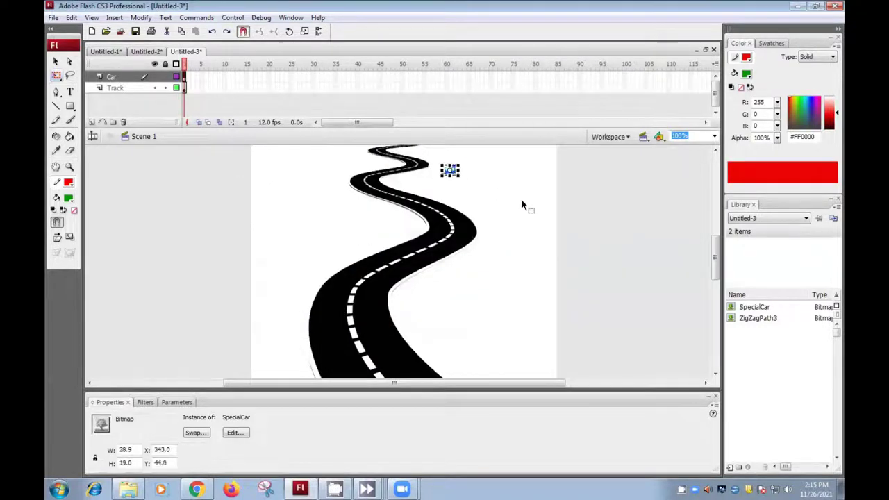
{"action": "left_click", "coordinate": [521, 198]}
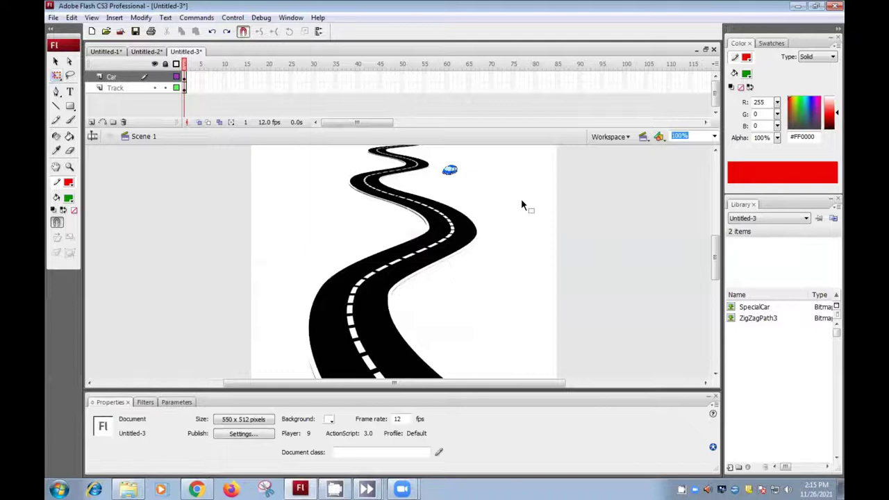
Add a motion guide layer 'Guide: Car' to the Car layer and select it.
{"action": "left_click", "coordinate": [118, 75]}
{"action": "right_click", "coordinate": [114, 75]}
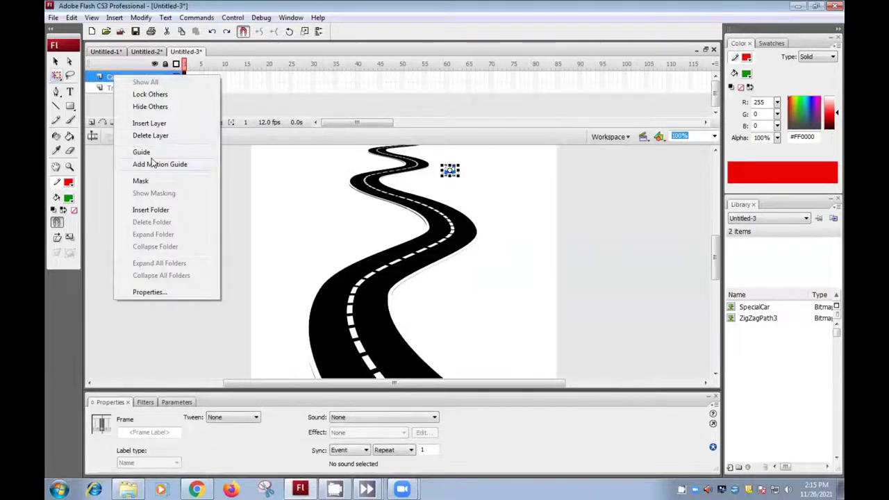
{"action": "left_click", "coordinate": [154, 164]}
{"action": "left_click", "coordinate": [123, 79]}
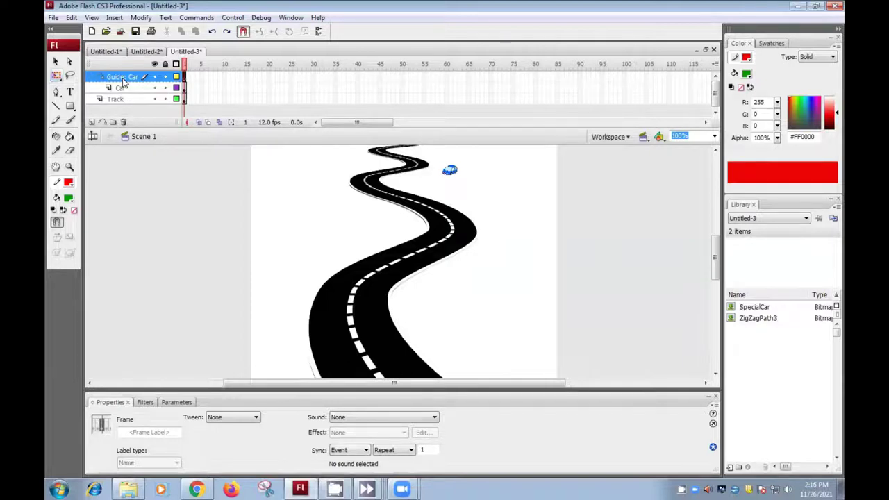
Draw a red Pencil line along the road's dashed centre from top to bottom.
{"action": "left_click", "coordinate": [57, 120]}
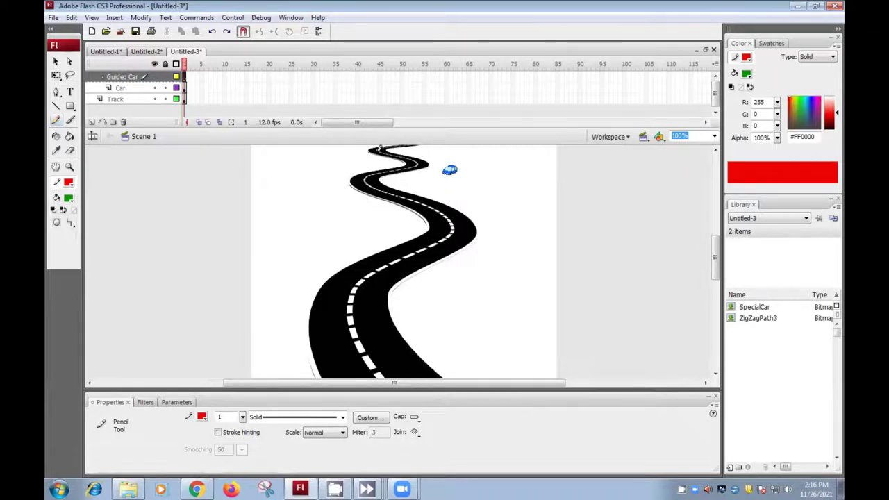
{"action": "mouse_move", "coordinate": [378, 150]}
{"action": "left_mouse_down"}
{"action": "mouse_move", "coordinate": [417, 161]}
{"action": "mouse_move", "coordinate": [369, 183]}
{"action": "mouse_move", "coordinate": [451, 227]}
{"action": "left_mouse_up"}
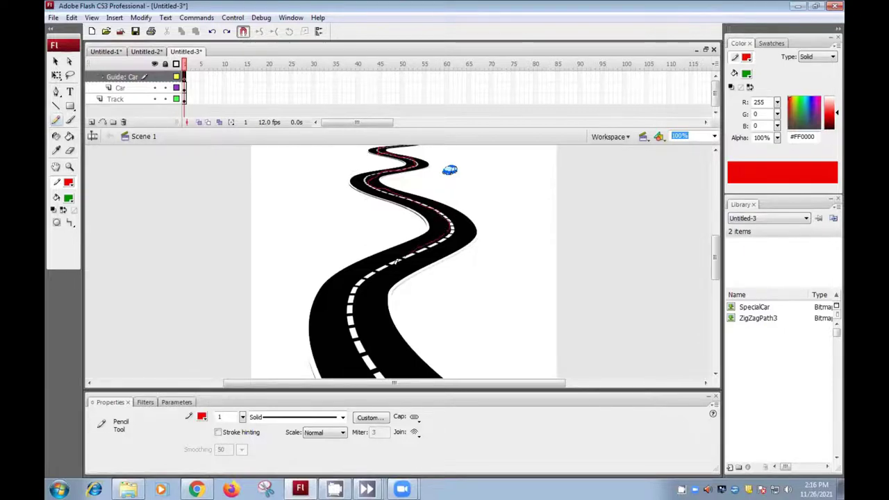
{"action": "left_click_drag", "start_coordinate": [354, 332], "coordinate": [382, 381]}
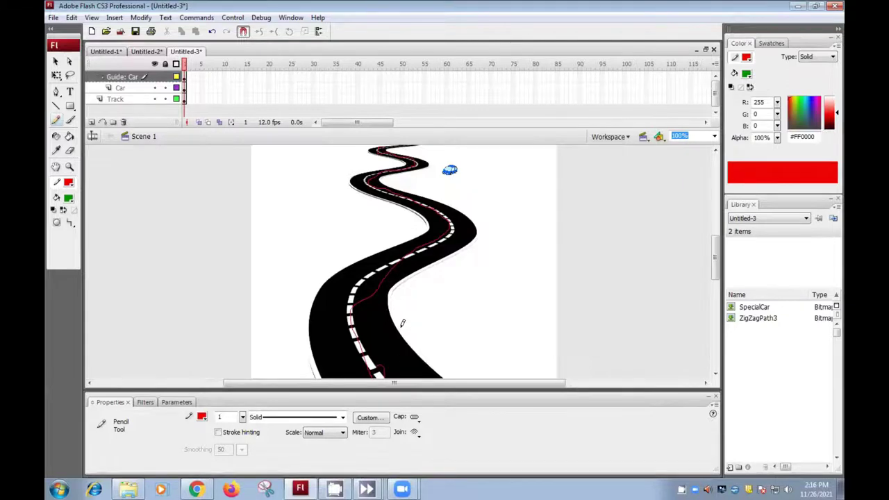
Extend Guide: Car and Track to frame 100 and add a Car keyframe at frame 100.
{"action": "left_click", "coordinate": [624, 77]}
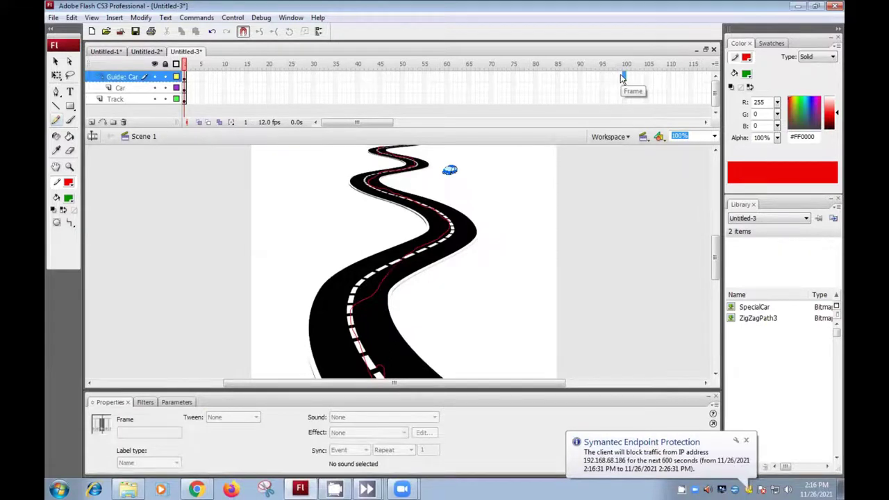
{"action": "key", "text": "F5"}
{"action": "left_click", "coordinate": [623, 88]}
{"action": "key", "text": "F6"}
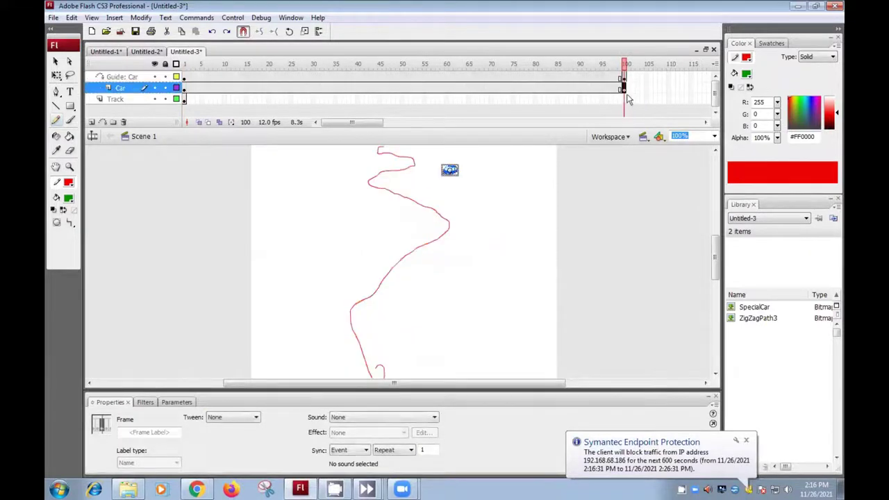
{"action": "left_click", "coordinate": [624, 102]}
{"action": "key", "text": "F5"}
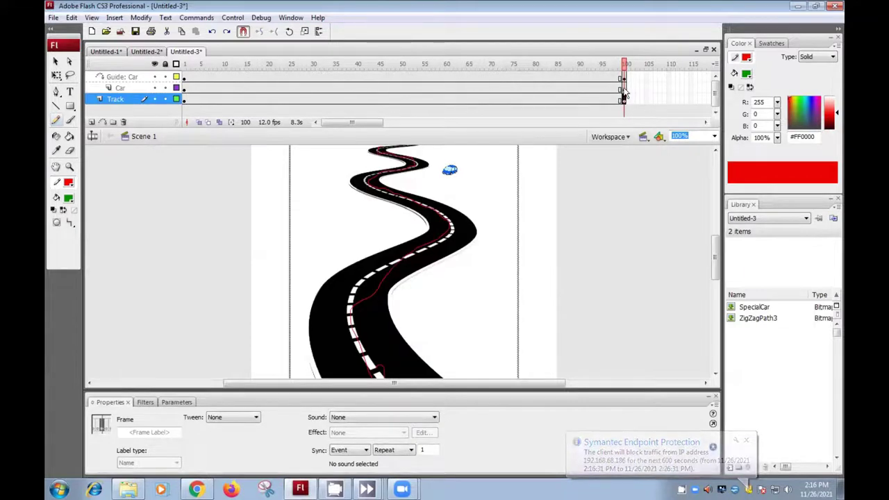
{"action": "left_click", "coordinate": [185, 97]}
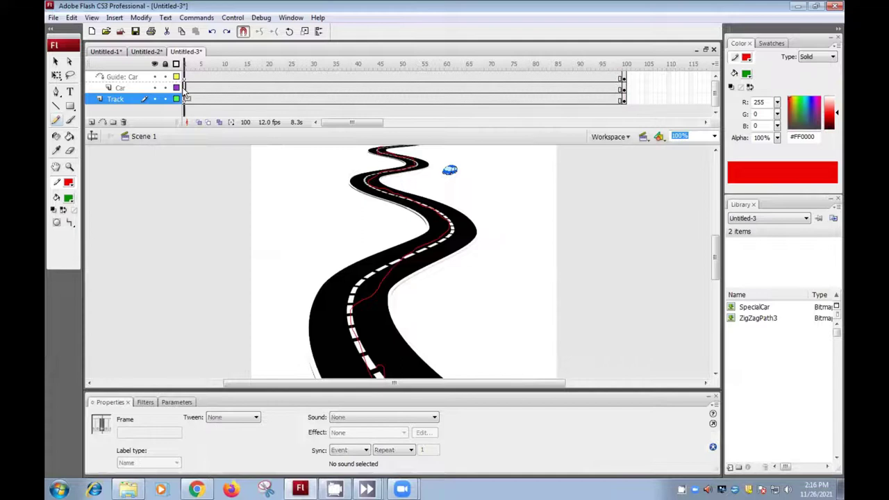
{"action": "left_click", "coordinate": [186, 89]}
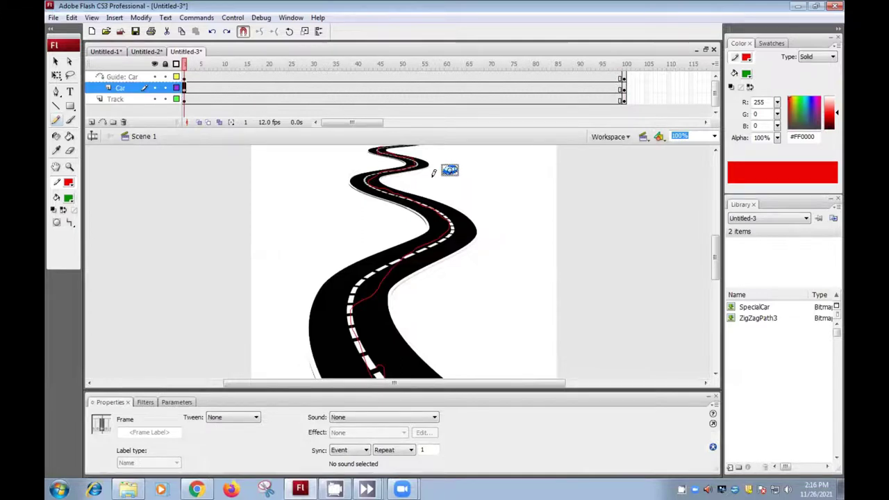
At frame 1, snap the car onto the guide path's top end.
{"action": "left_click", "coordinate": [450, 170]}
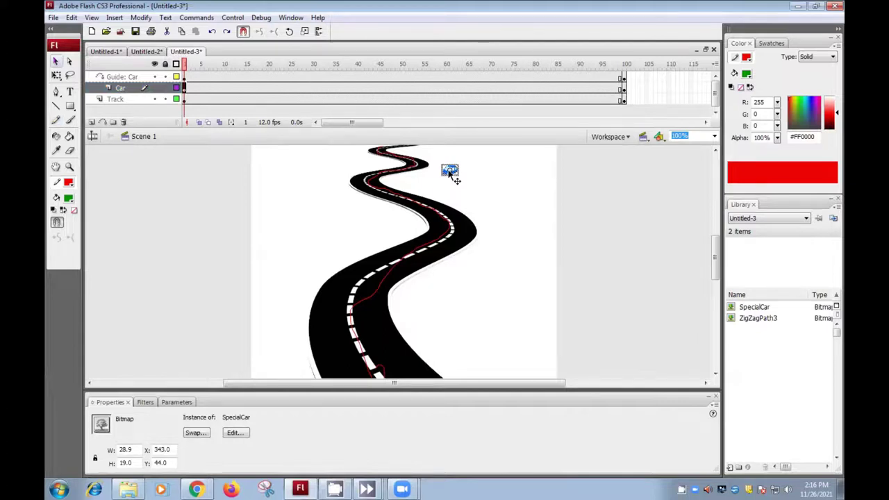
{"action": "left_click_drag", "start_coordinate": [422, 159], "coordinate": [381, 251]}
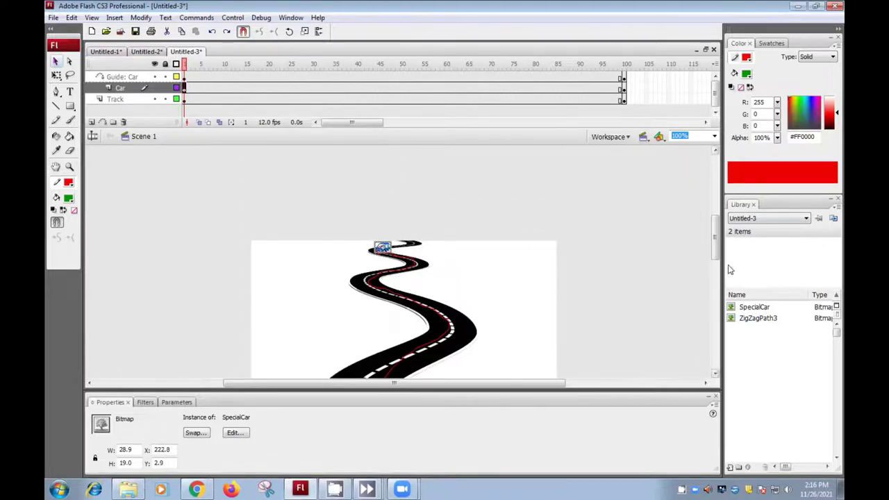
{"action": "left_click_drag", "start_coordinate": [716, 242], "coordinate": [716, 270]}
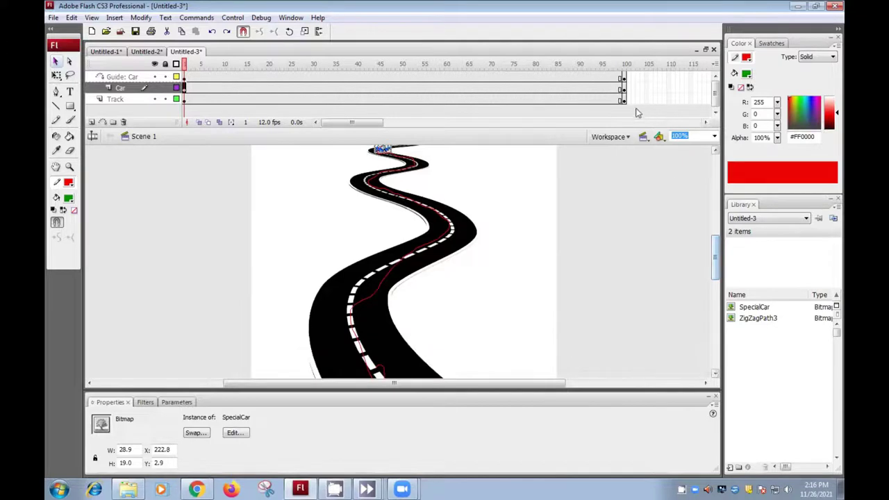
At frame 100, move the car to the road's bottom and enlarge it to 78.9 x 73.
{"action": "left_click", "coordinate": [623, 89]}
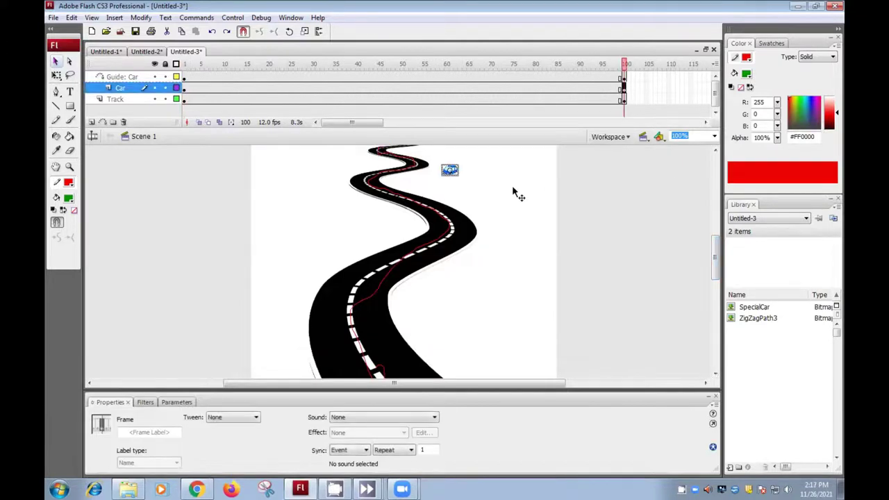
{"action": "left_click_drag", "start_coordinate": [451, 171], "coordinate": [371, 370]}
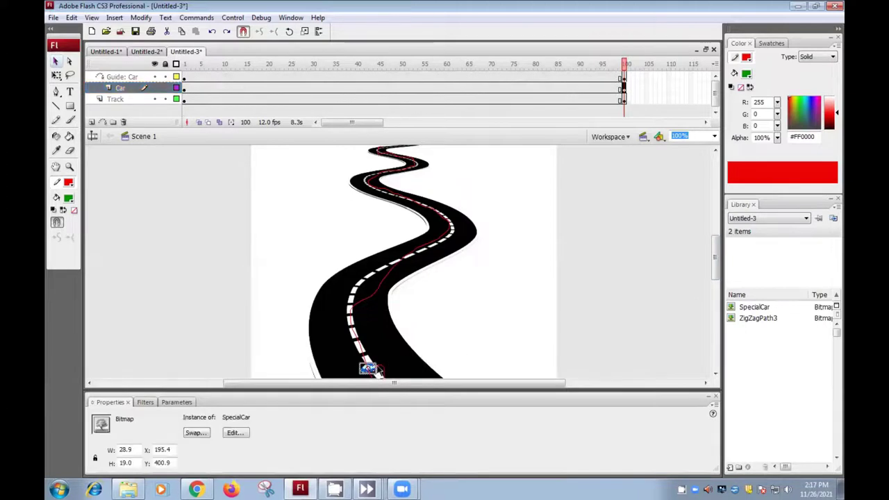
{"action": "left_click", "coordinate": [58, 75]}
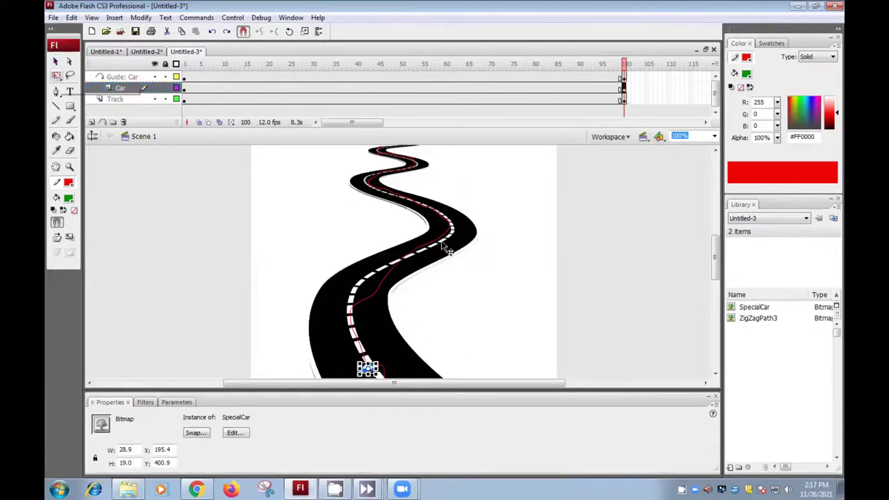
{"action": "left_click_drag", "start_coordinate": [379, 360], "coordinate": [393, 343]}
{"action": "left_click", "coordinate": [467, 331]}
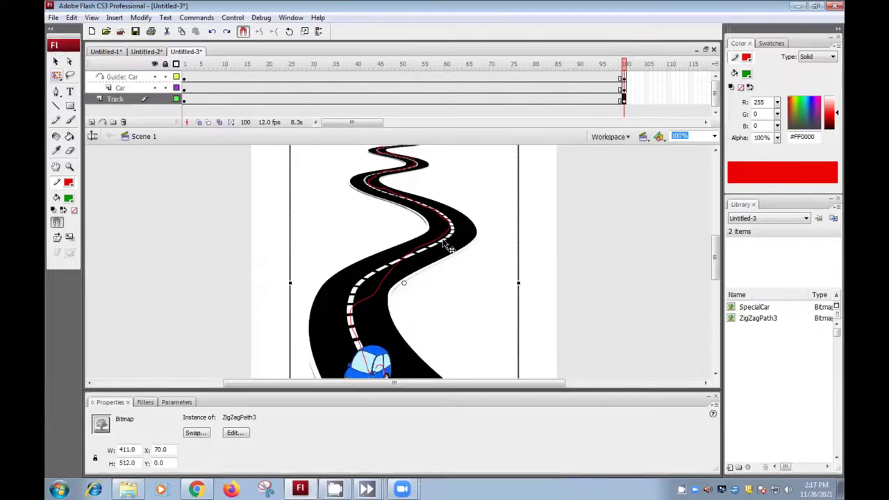
Apply a Motion tween to the Car layer's frames 1–100 so the car follows the red path.
{"action": "left_click", "coordinate": [386, 89]}
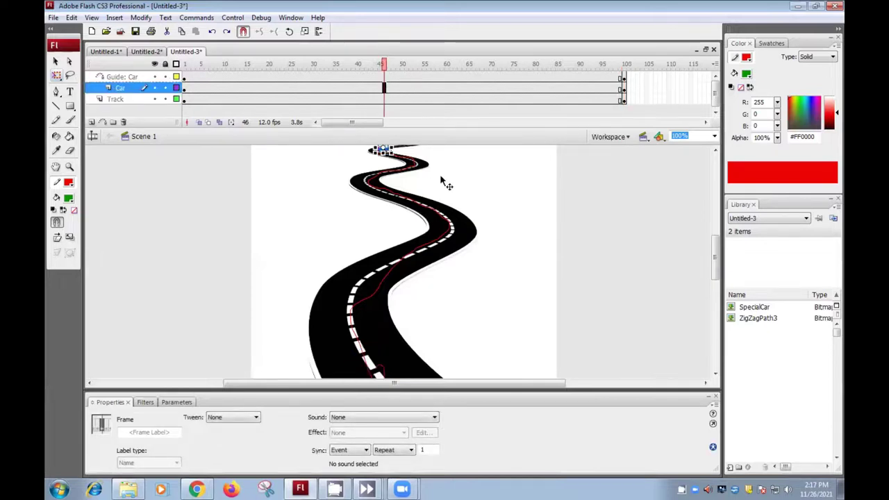
{"action": "left_click", "coordinate": [225, 420]}
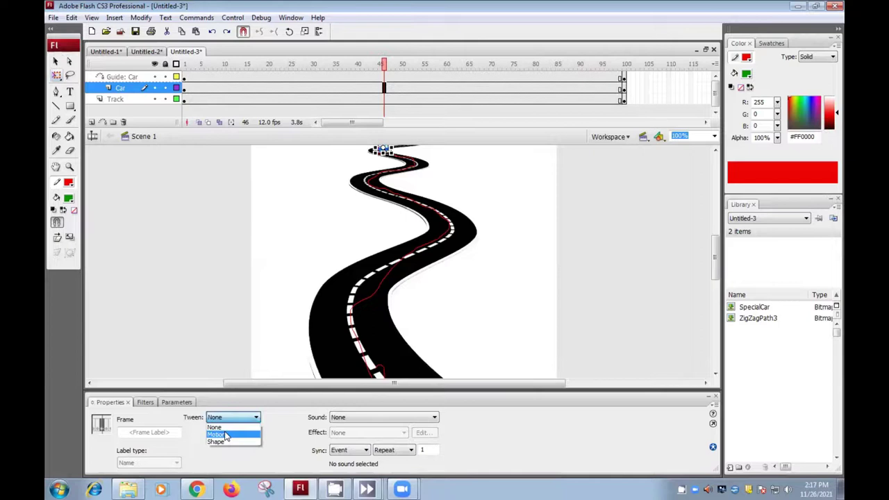
{"action": "left_click", "coordinate": [225, 434]}
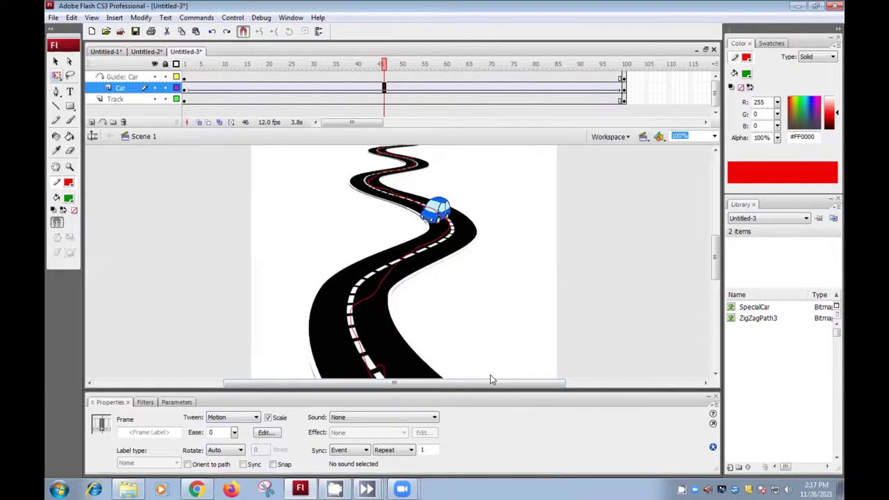
{"action": "key", "text": "ctrl+Return"}
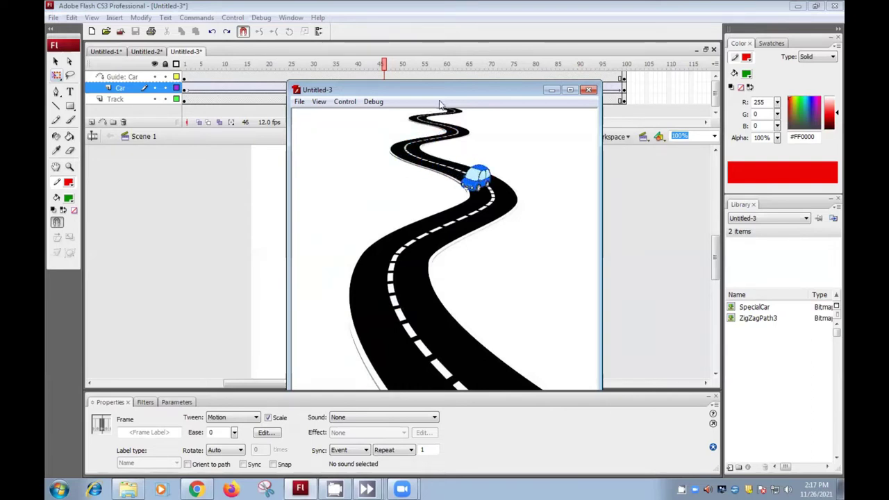
{"action": "left_click", "coordinate": [553, 90]}
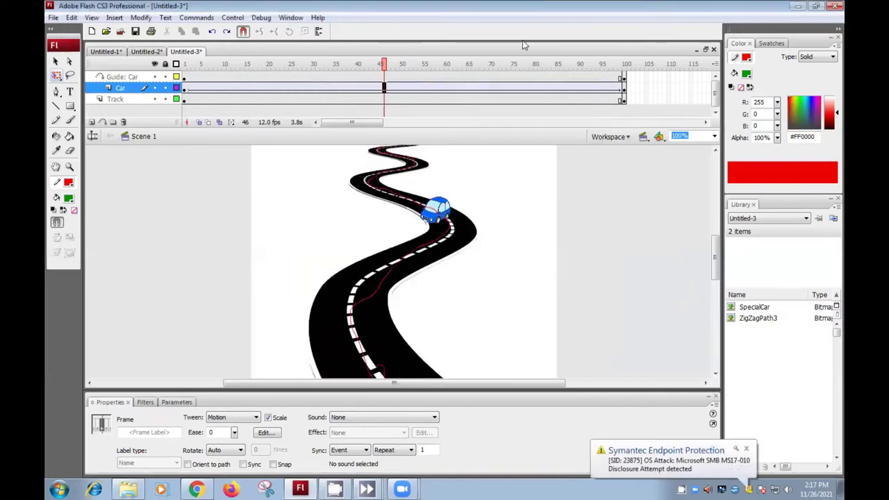